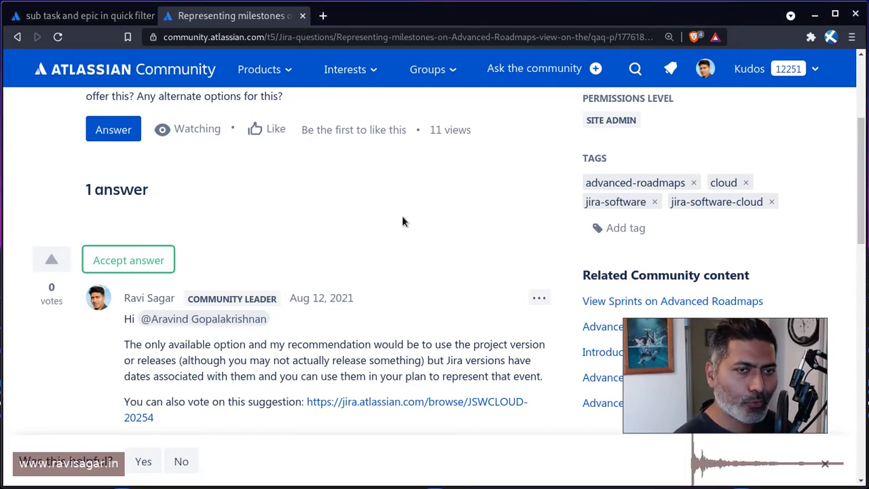
Step: Open suggestion JSWCLOUD-20254 'Milestones' in a new tab and vote for it, raising votes to 154
scroll(402, 218, up, 3)
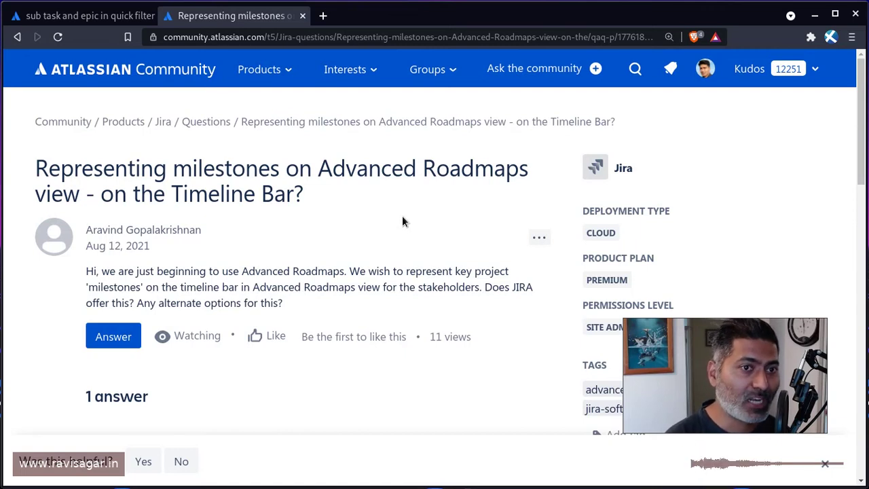
scroll(299, 273, down, 4)
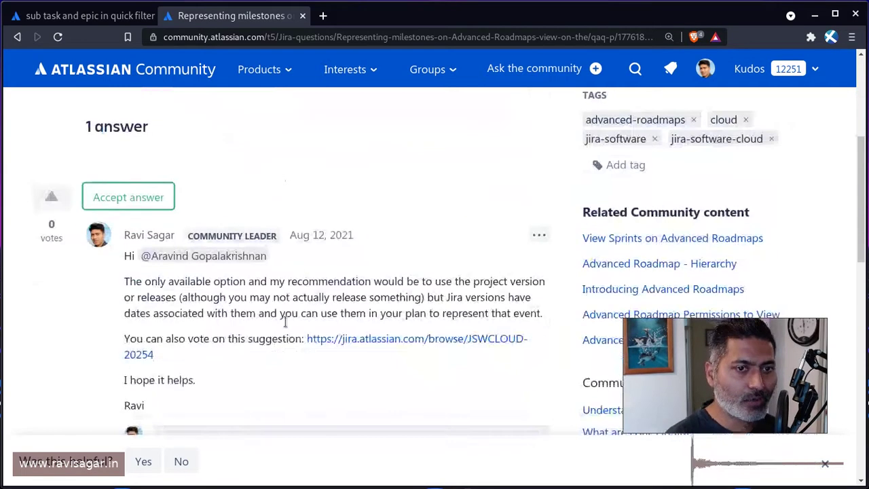
middle_click(357, 343)
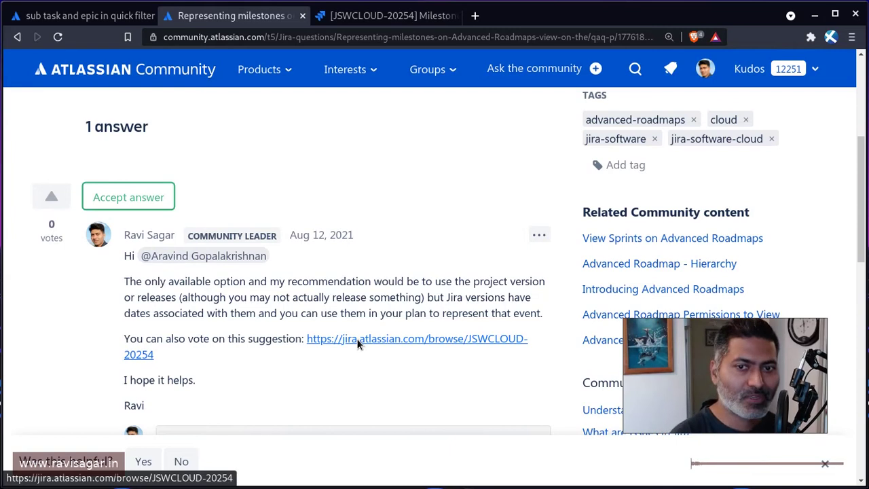
click(381, 16)
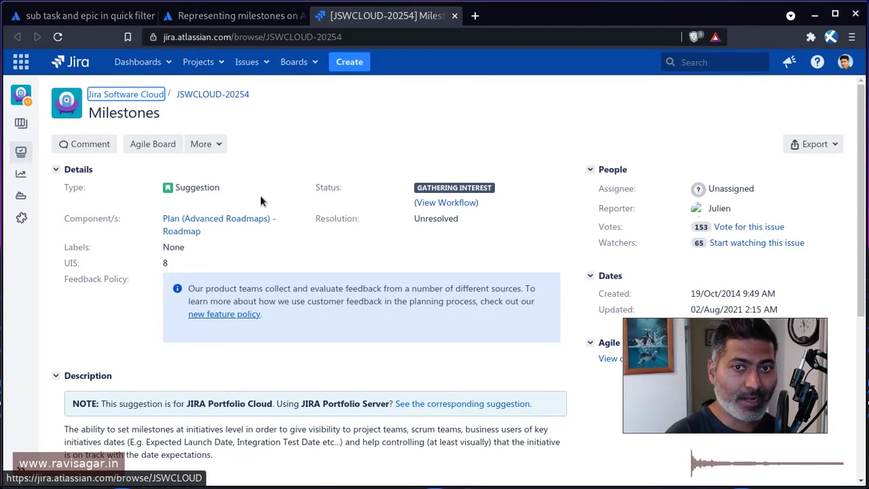
click(741, 232)
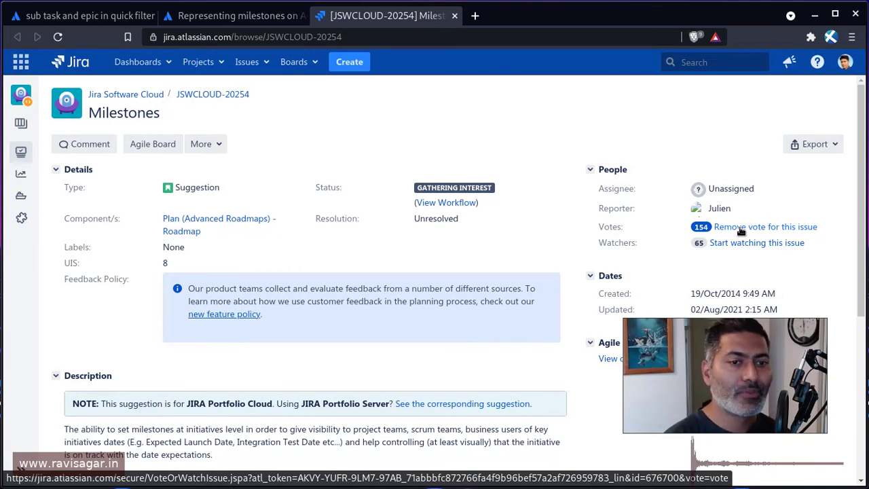
scroll(409, 270, down, 4)
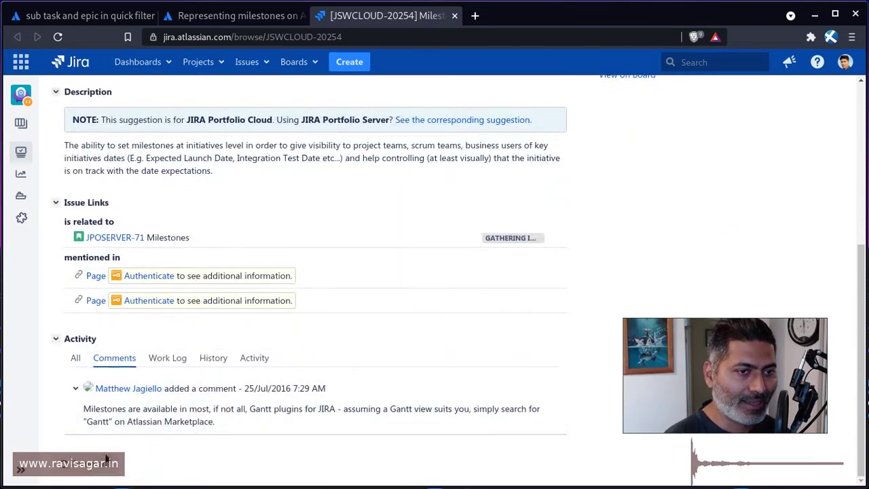
Step: Comment on JSWCLOUD-20254 that project versions help but milestones marking important events would be useful
click(106, 457)
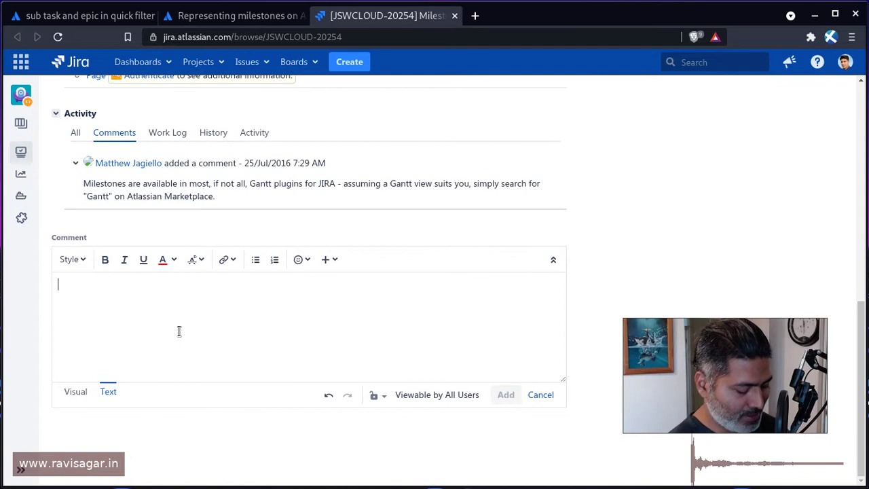
text(Yes it would )
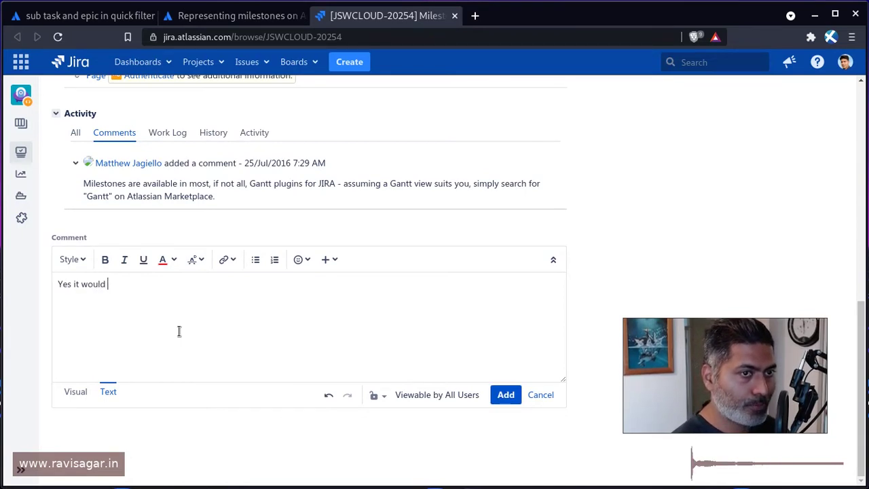
text(be great t)
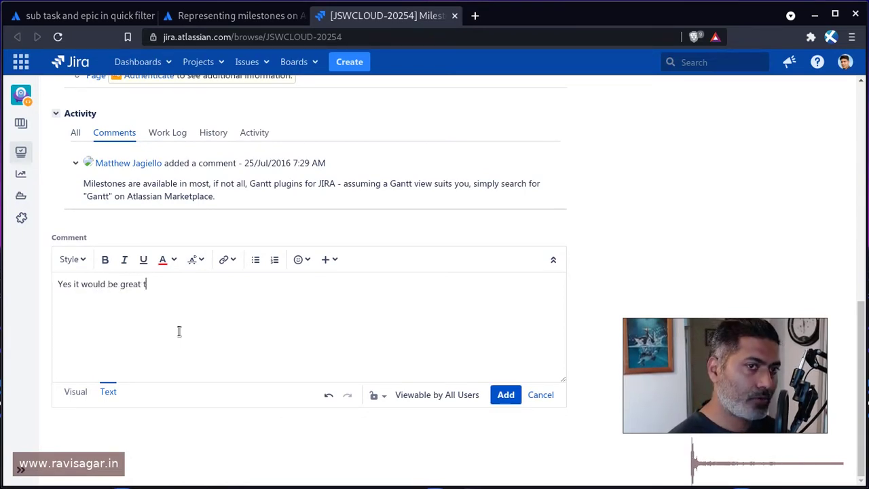
text(o have this fe)
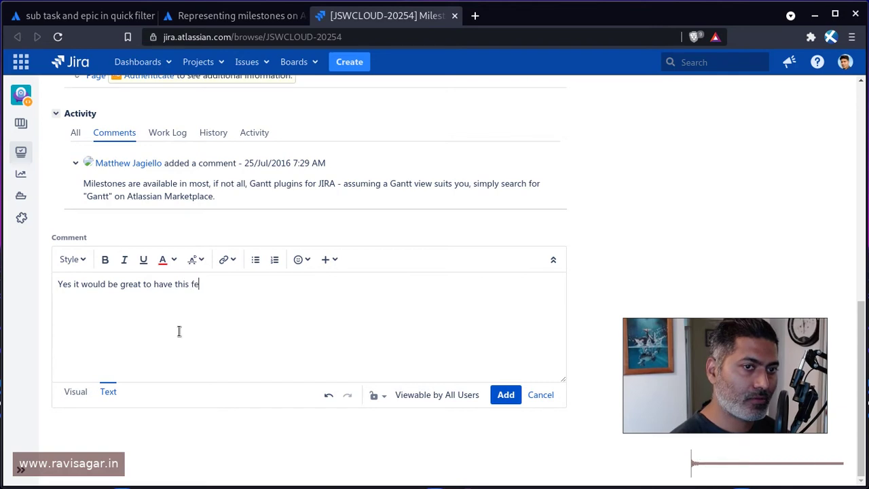
text(ature. )
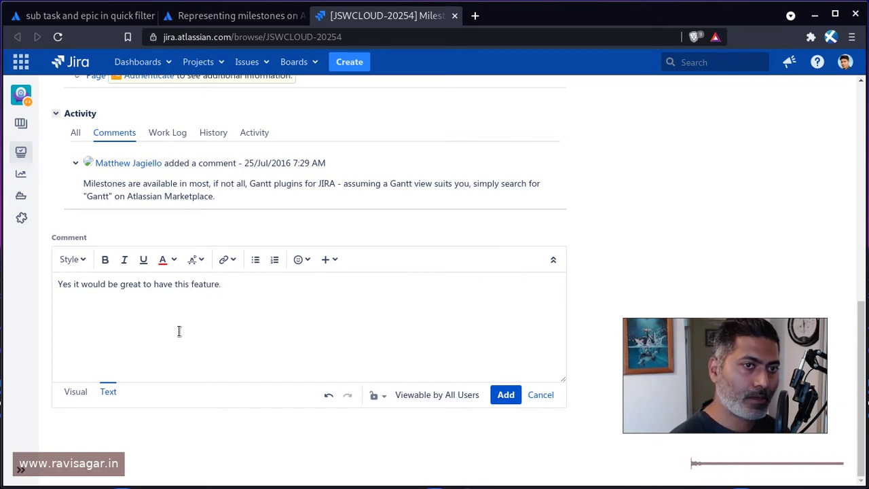
text(WE can)
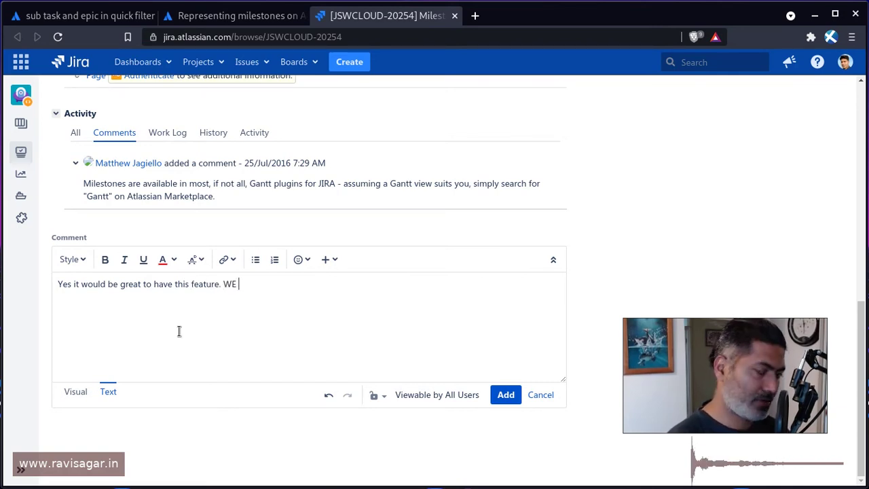
key(BackSpace)
key(BackSpace)
key(BackSpace)
key(BackSpace)
key(BackSpace)
text(e c)
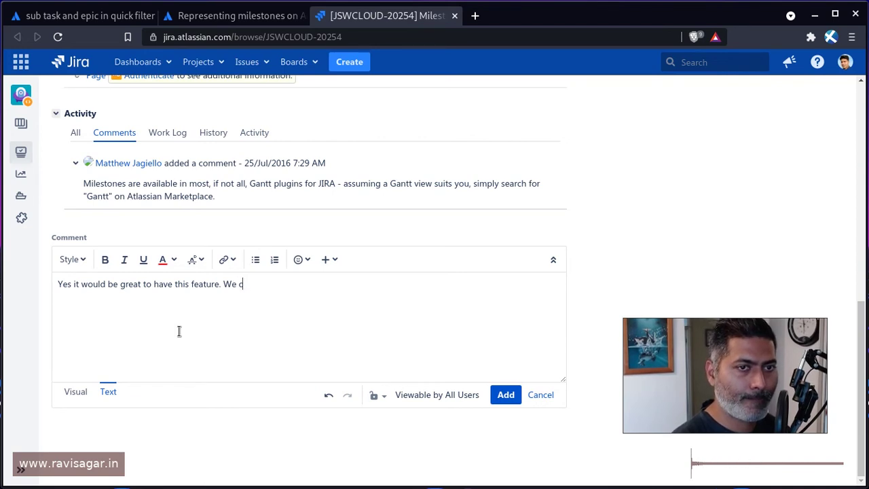
text(an defi)
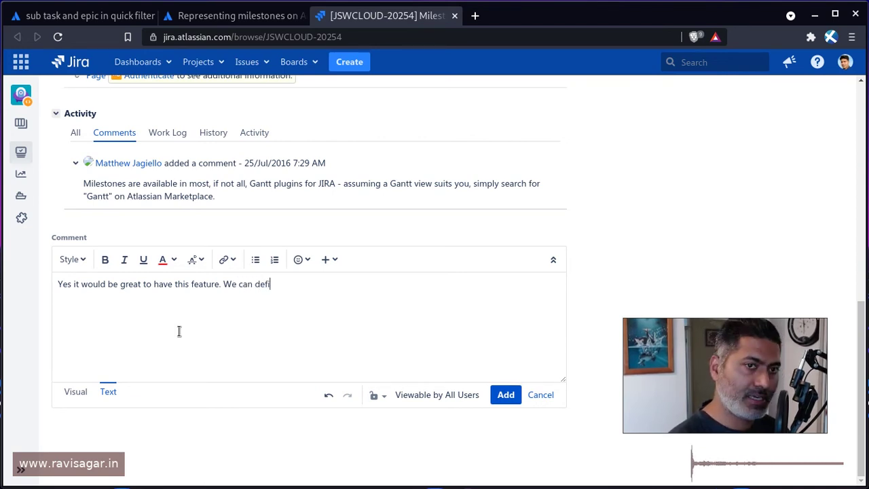
text(ntel)
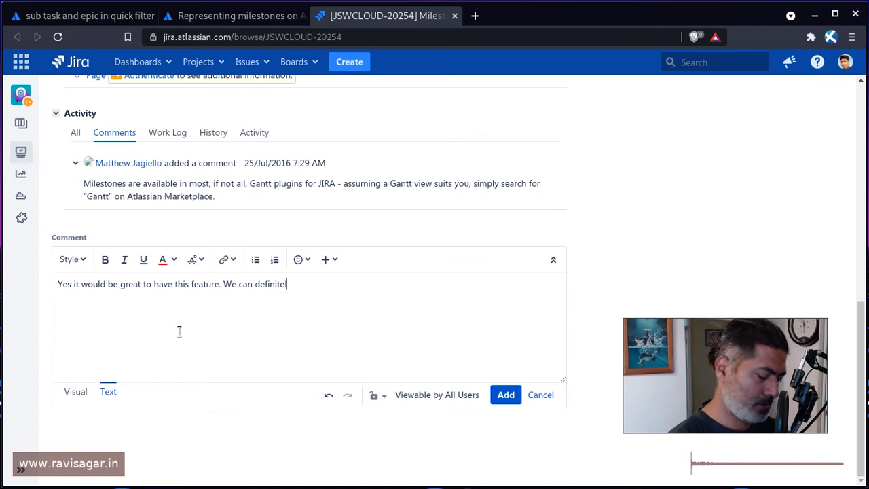
text(y use the proejct)
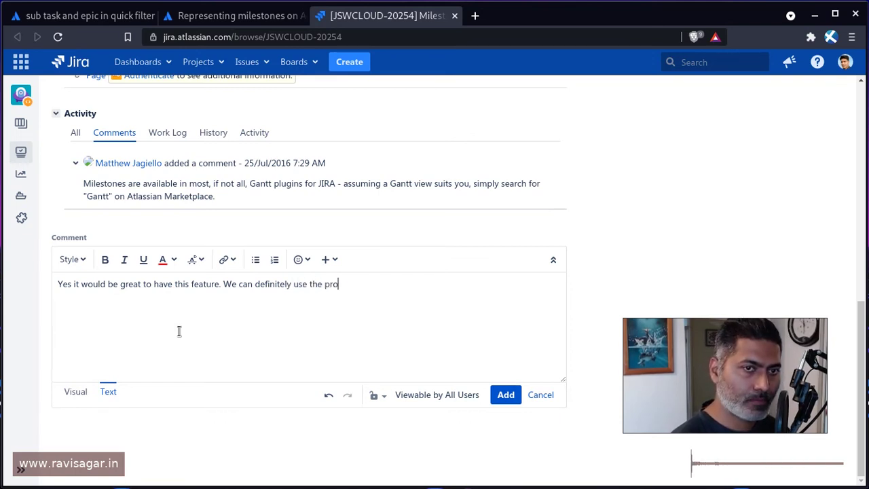
key(BackSpace)
key(BackSpace)
key(BackSpace)
key(BackSpace)
text(ject versio)
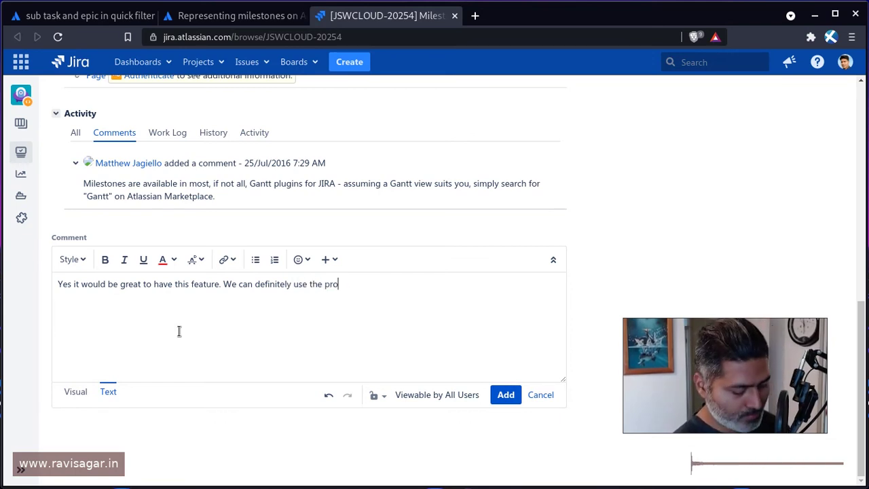
text(ns)
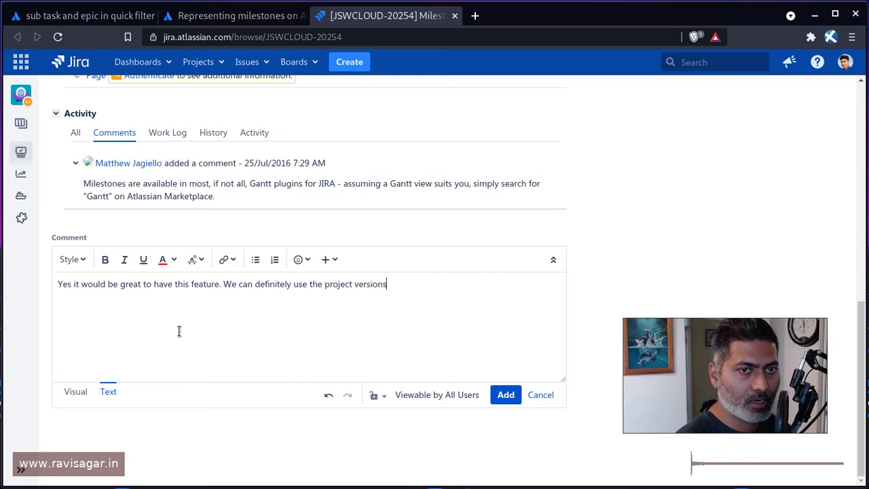
text( but m)
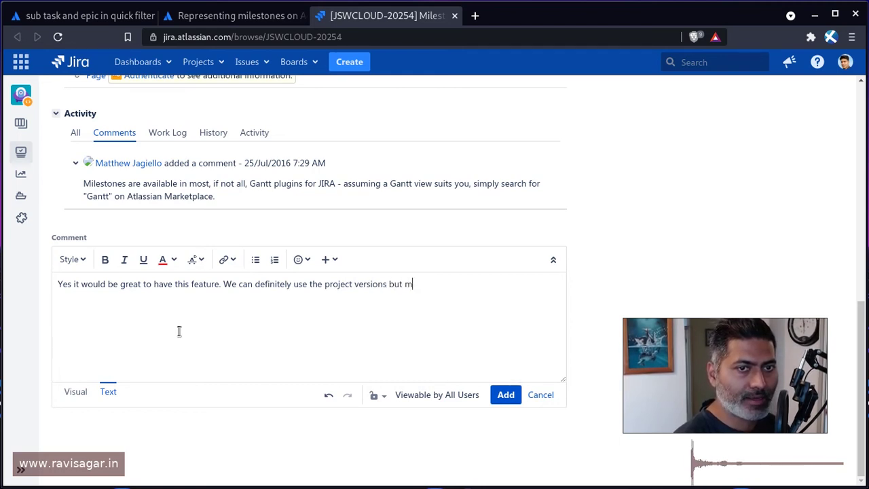
text(ult)
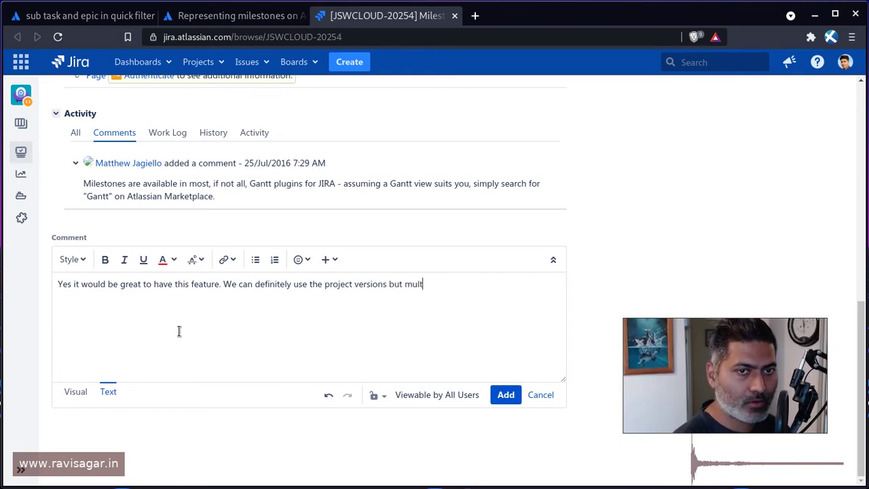
key(BackSpace)
key(BackSpace)
key(BackSpace)
text(il)
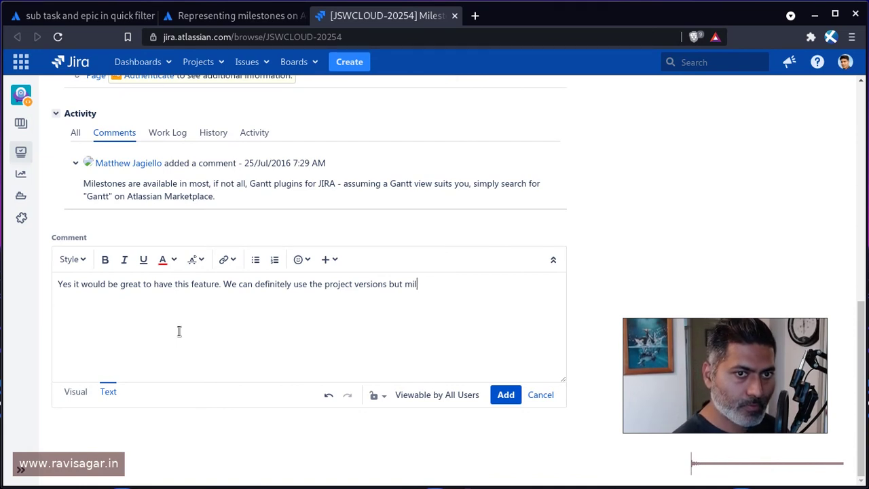
text(estones )
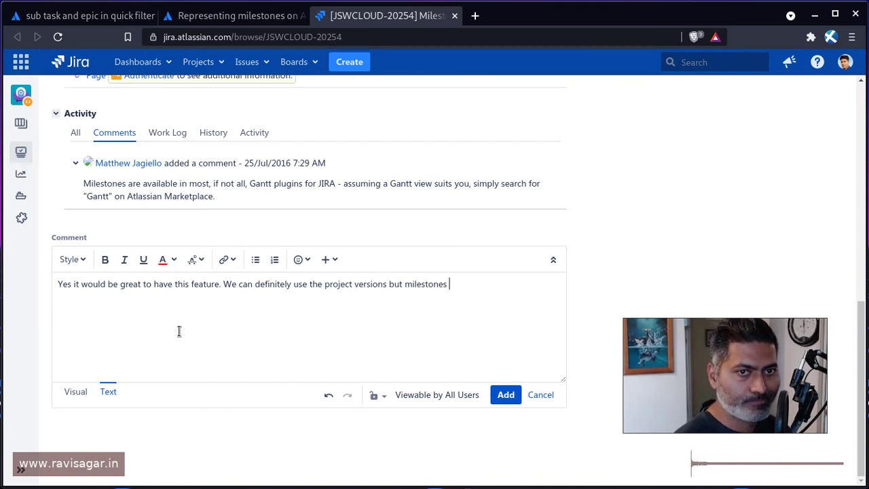
text(without)
key(BackSpace)
key(BackSpace)
key(BackSpace)
key(BackSpace)
key(BackSpace)
key(BackSpace)
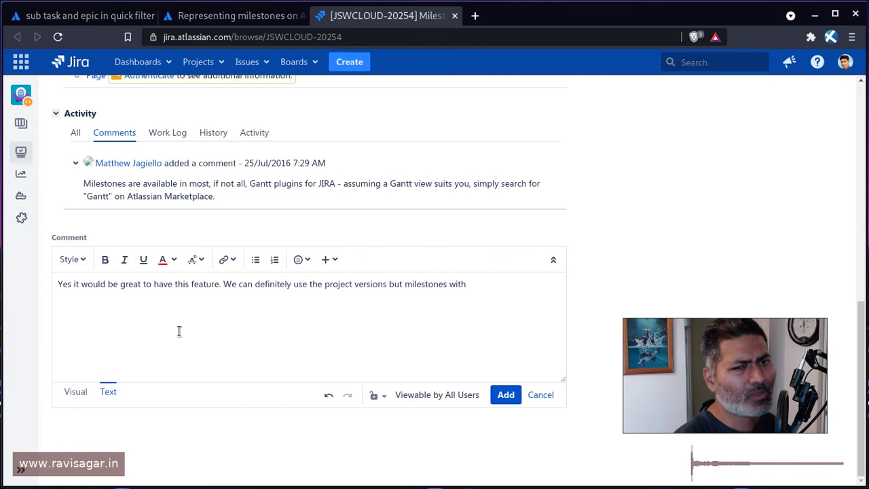
key(BackSpace)
text(t versions but milestones to )
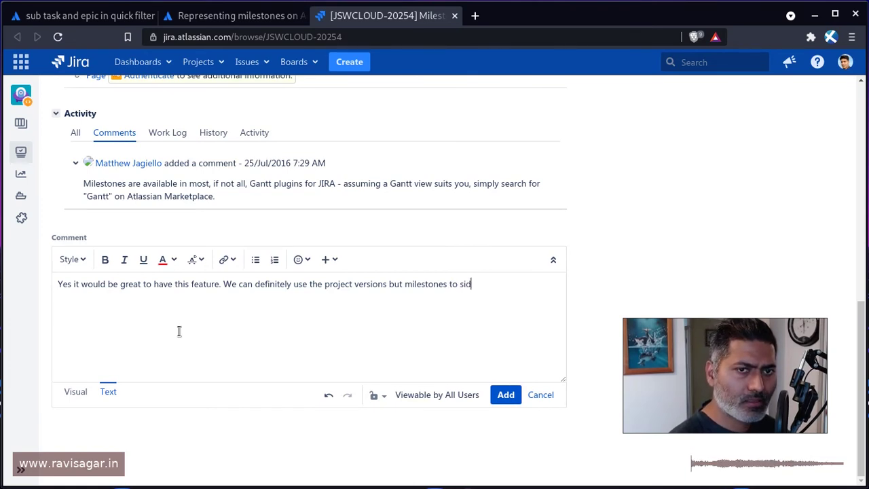
text(displ)
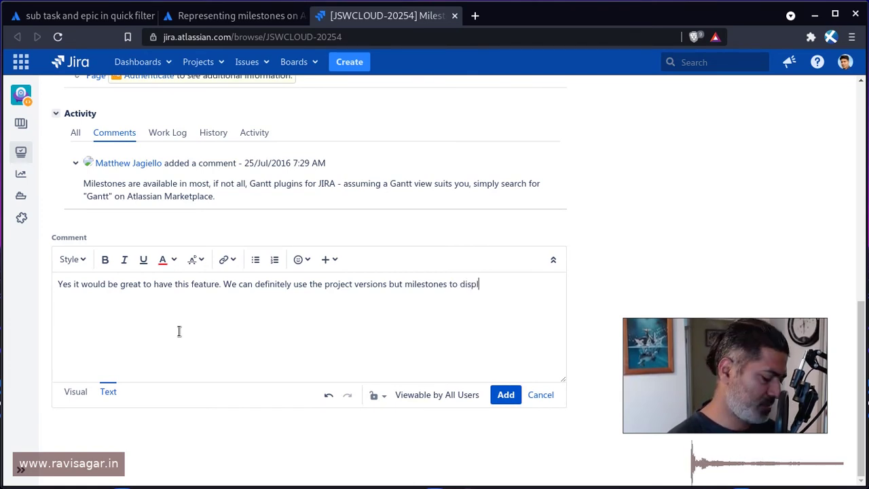
text(ay an i)
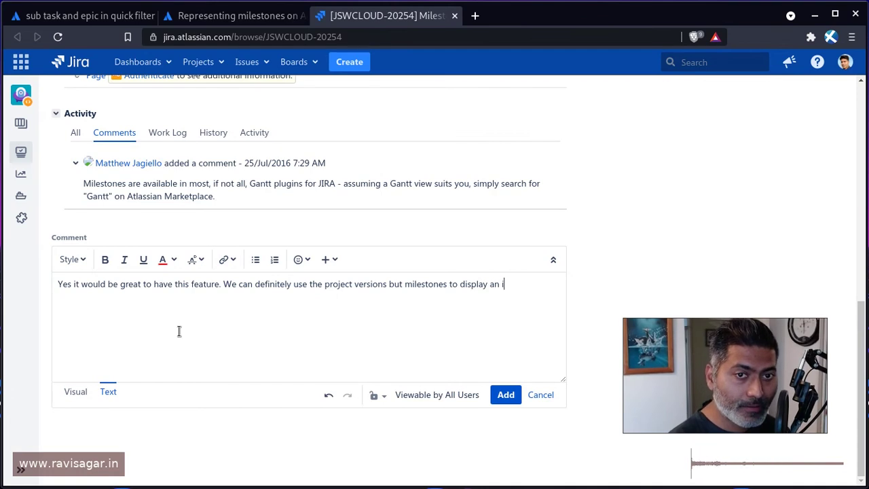
text(mportant event)
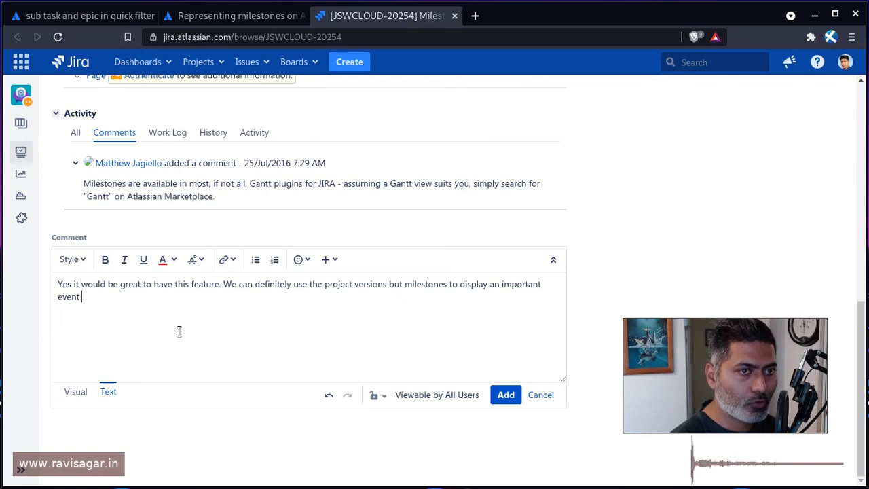
text( would be use)
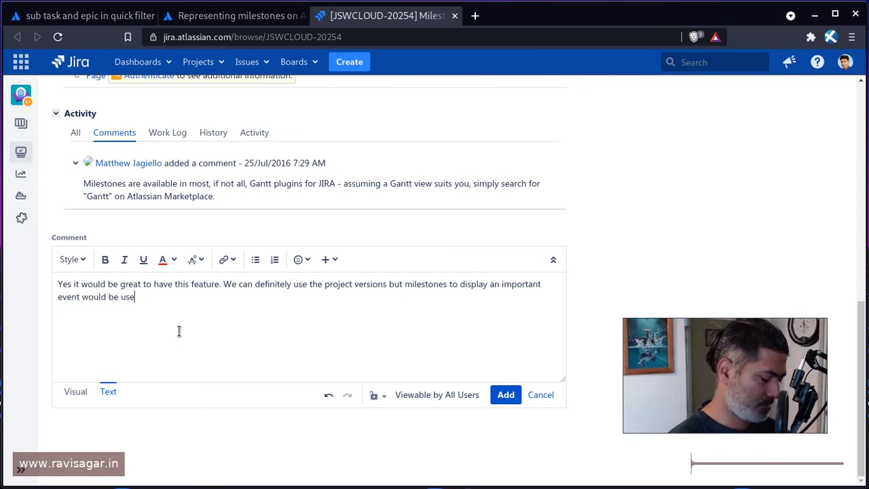
text(ful.)
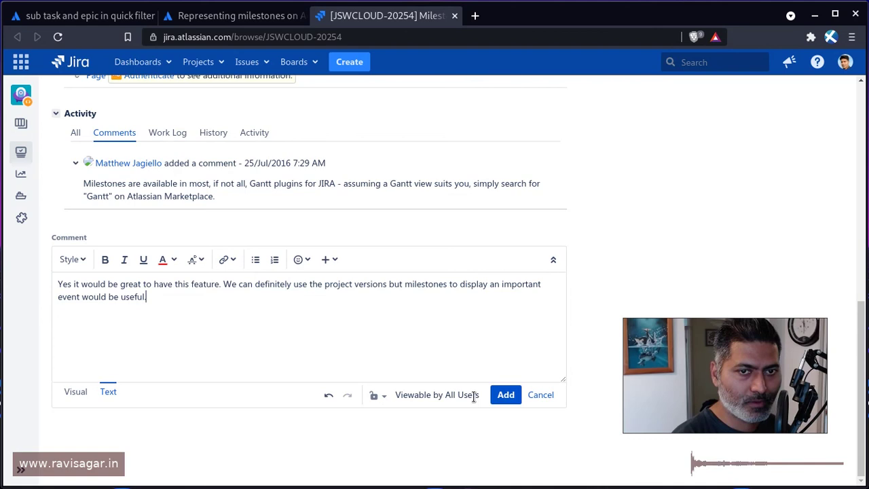
click(502, 396)
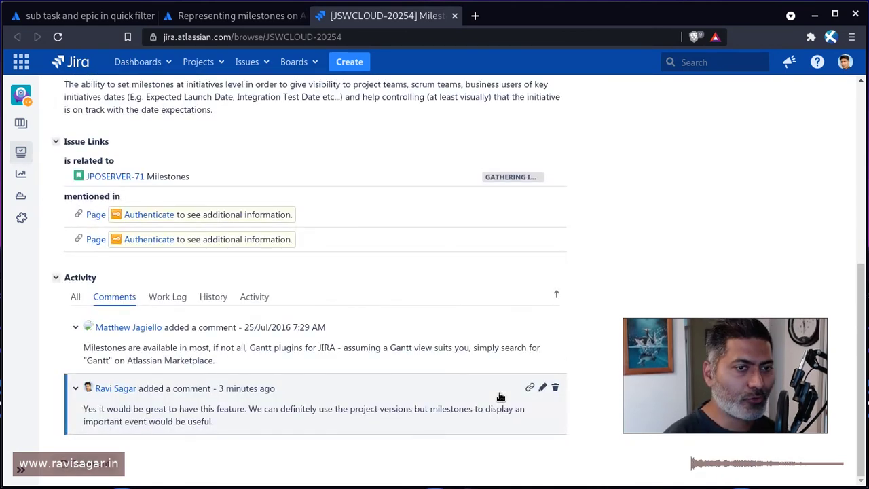
Step: Switch back to the Atlassian Community question tab with Ctrl+Shift+Tab
key(ctrl+shift+Tab)
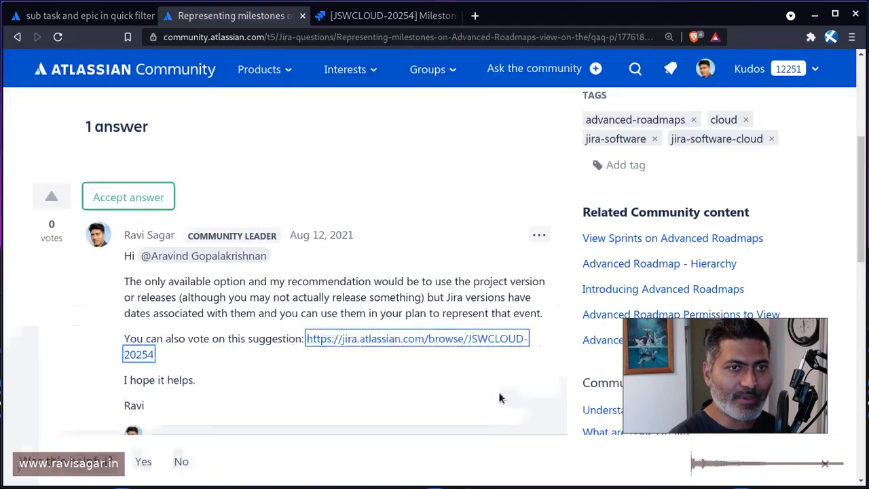